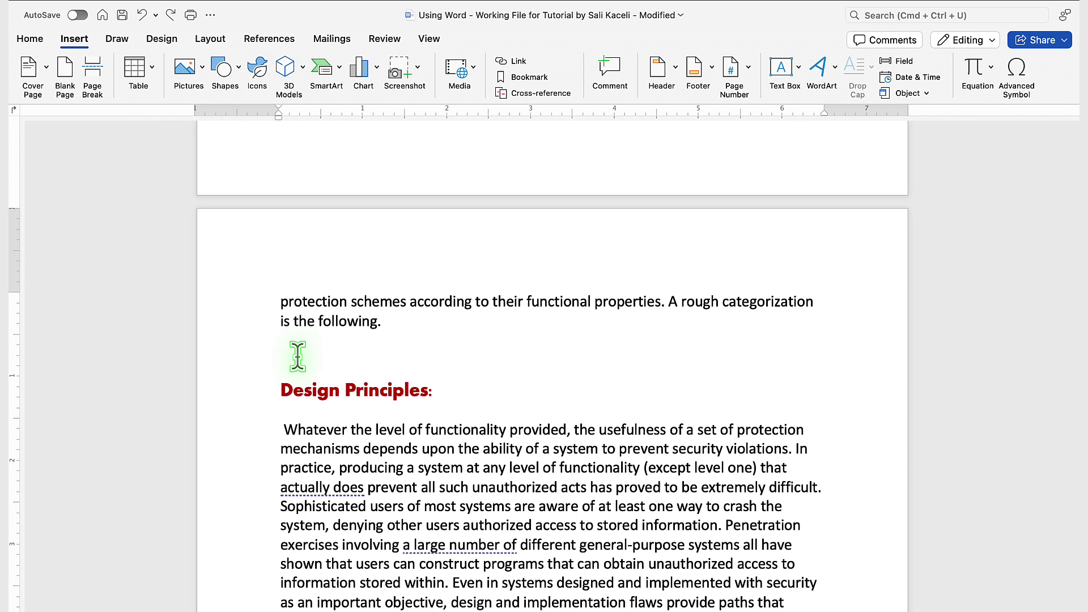
Insert a blank 5x5 table just above the Design Principles heading.
{"action": "scroll", "coordinate": [297, 356], "scroll_direction": "down", "scroll_amount": 1}
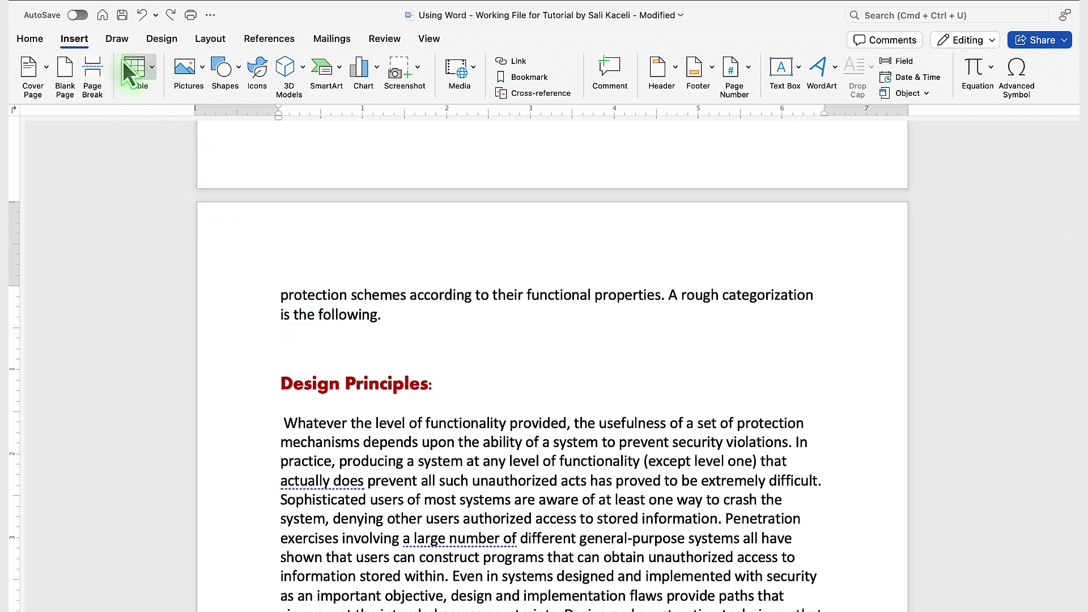
{"action": "left_click", "coordinate": [152, 74]}
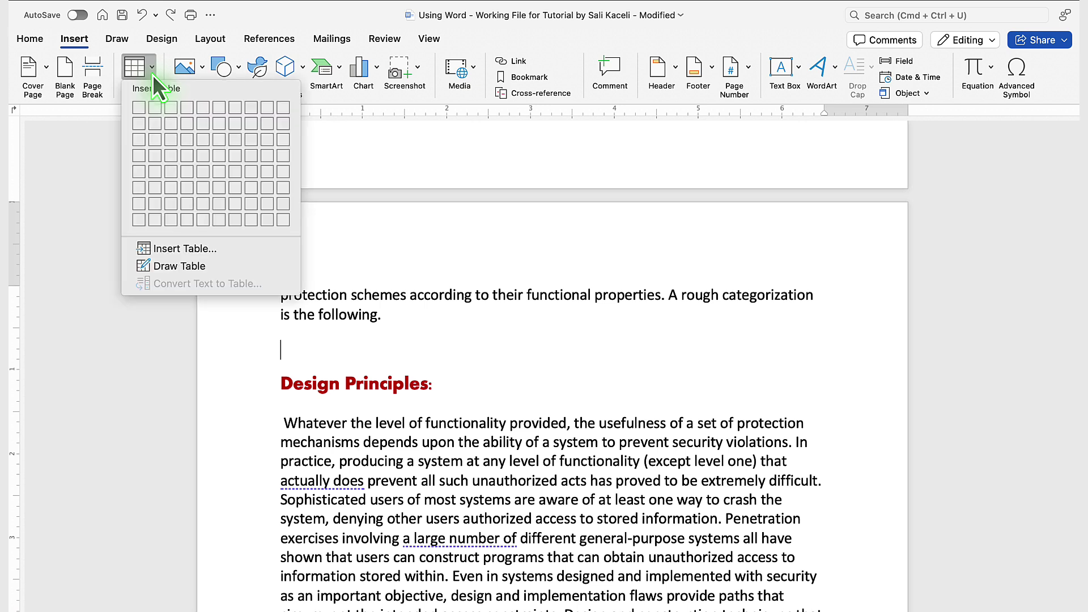
{"action": "left_click", "coordinate": [206, 173]}
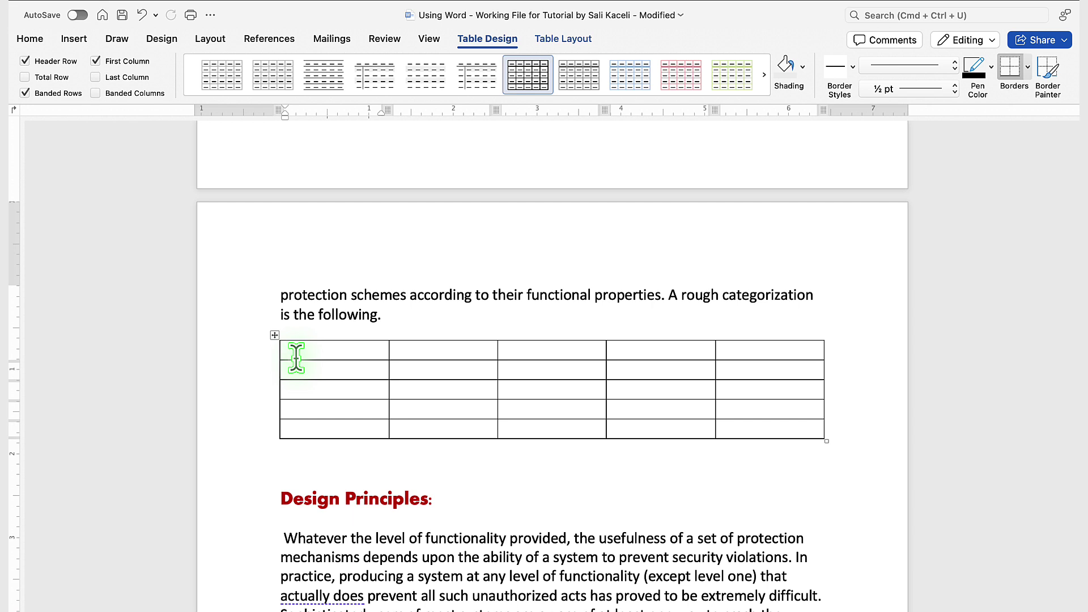
Fill the first three header cells with Items, Number and Description.
{"action": "type", "text": "Items"}
{"action": "key", "text": "Tab"}
{"action": "type", "text": "Number"}
{"action": "key", "text": "Tab"}
{"action": "type", "text": "Description"}
{"action": "key", "text": "Tab"}
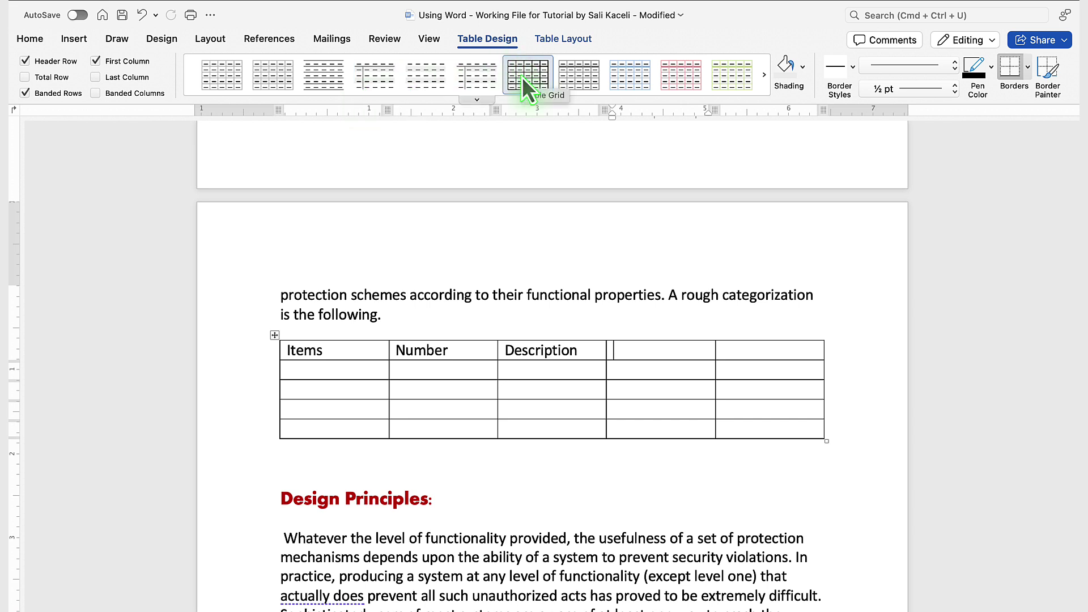
{"action": "left_click", "coordinate": [630, 77]}
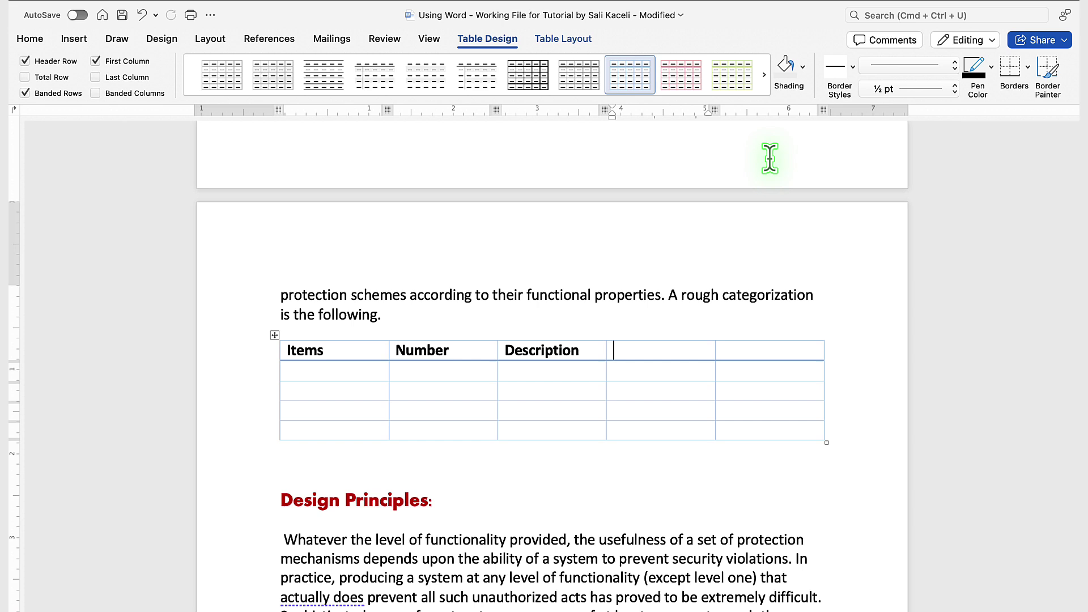
{"action": "left_click", "coordinate": [804, 68]}
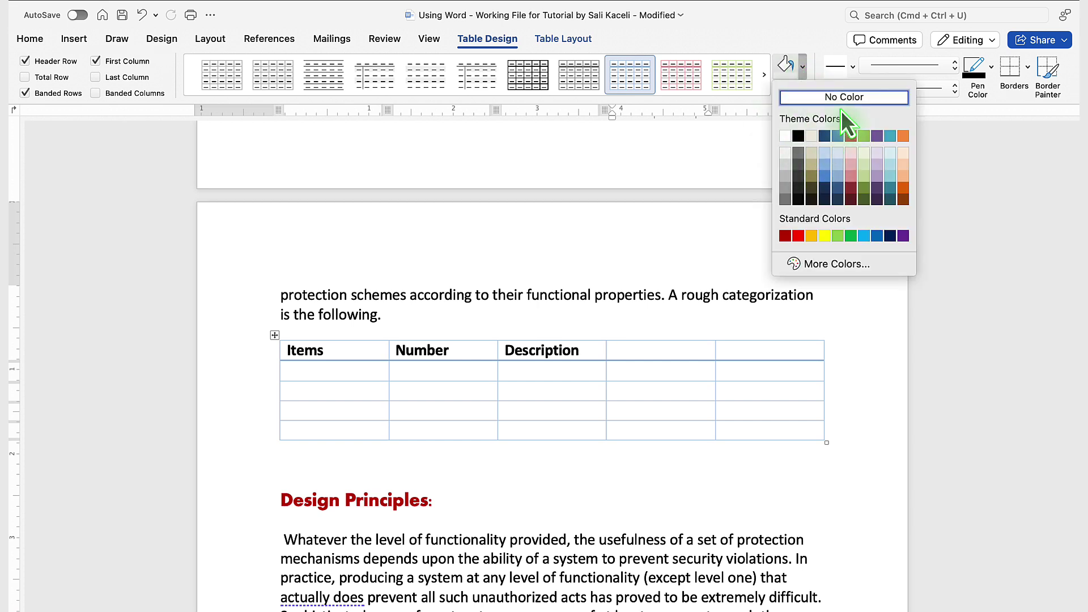
{"action": "left_click", "coordinate": [702, 40]}
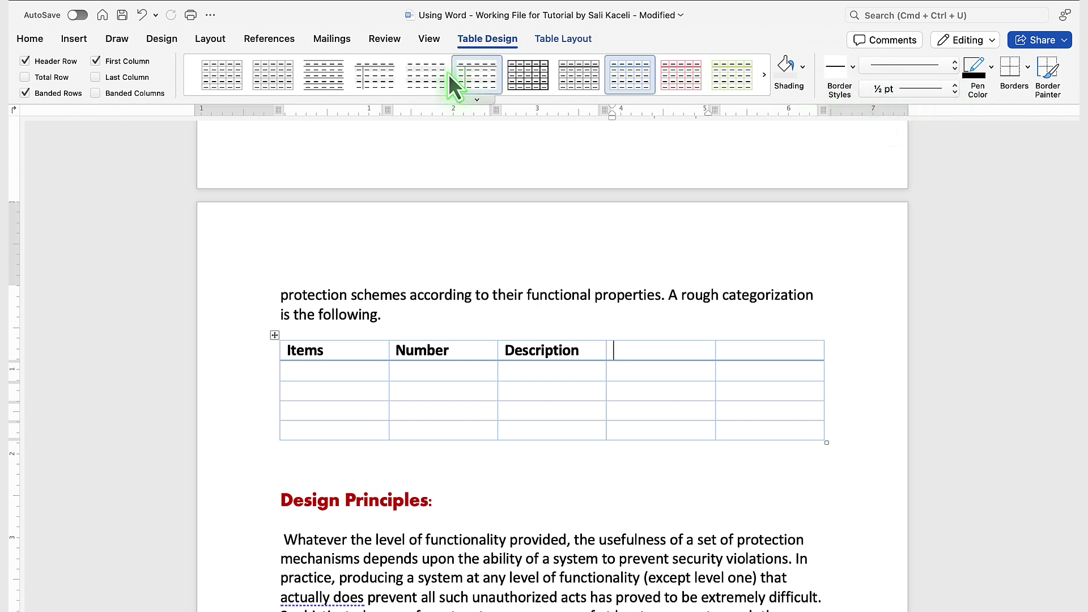
Turn on Total Row styling and enter 1, 1 and 2 in the Items column.
{"action": "left_click", "coordinate": [25, 78]}
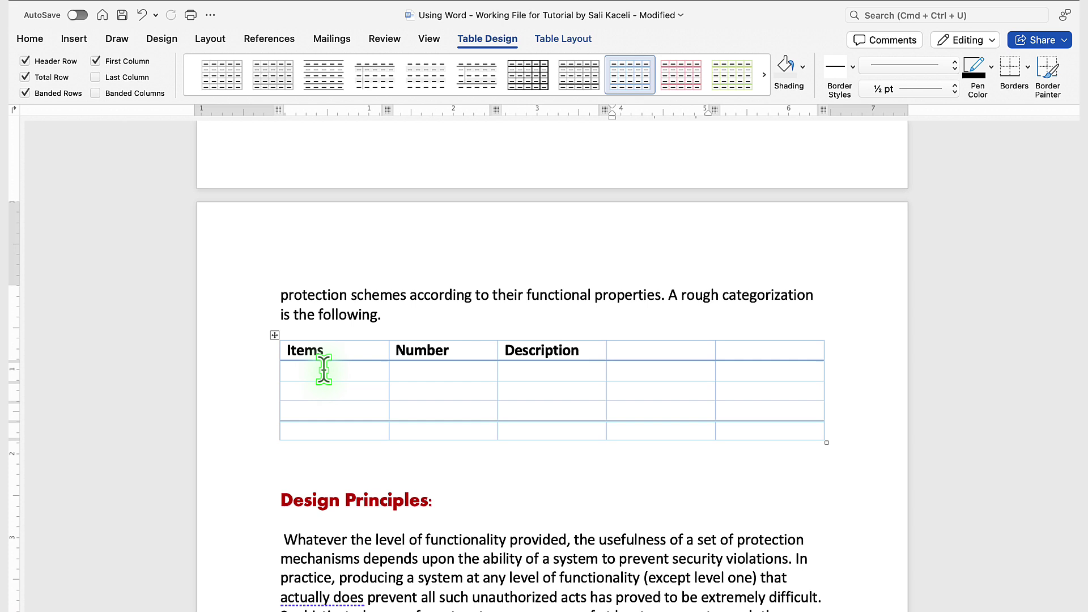
{"action": "left_click", "coordinate": [332, 431]}
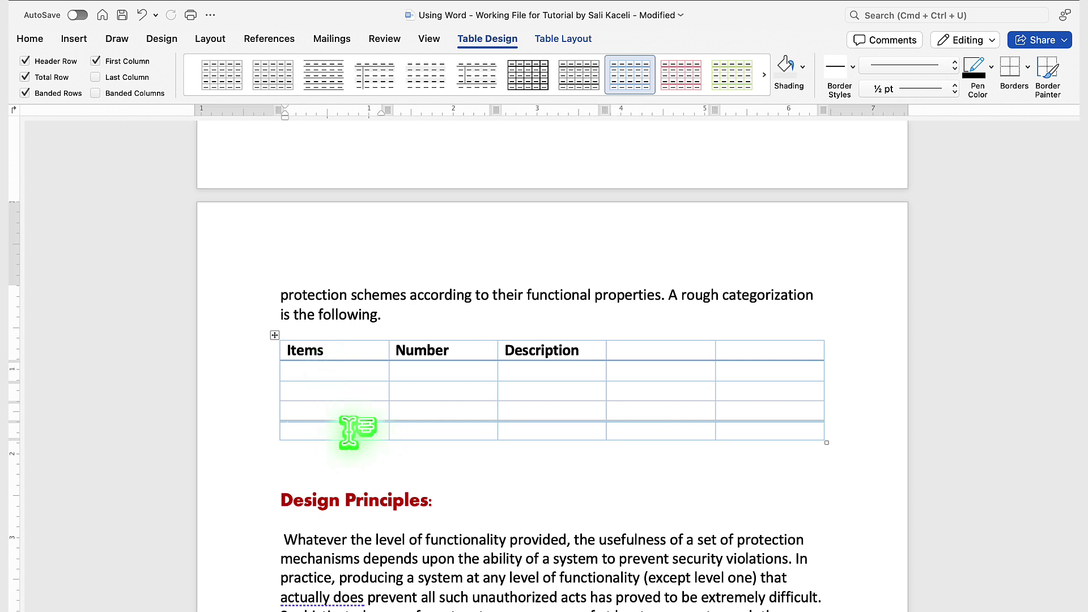
{"action": "left_click", "coordinate": [550, 40]}
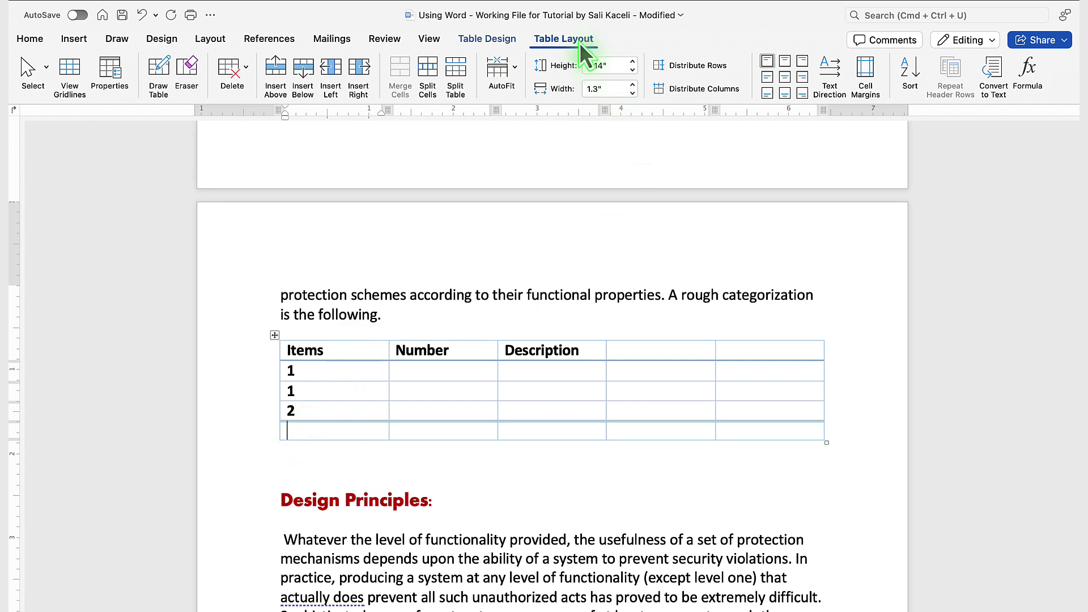
Put =SUM(ABOVE) in the bottom Items cell to show 4, then narrow the Items column.
{"action": "left_click", "coordinate": [1028, 71]}
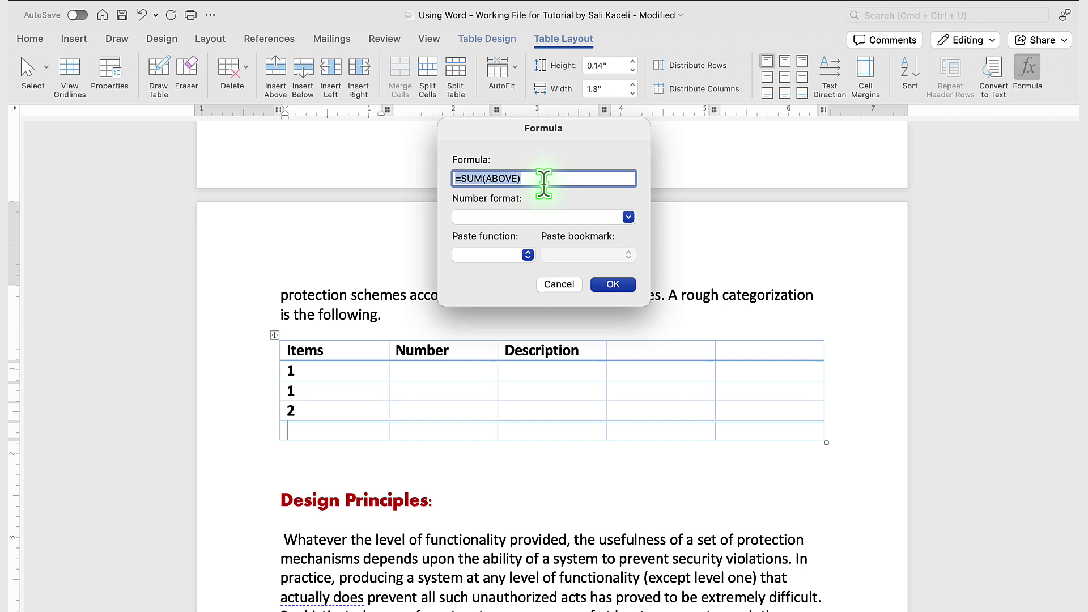
{"action": "left_click", "coordinate": [613, 285]}
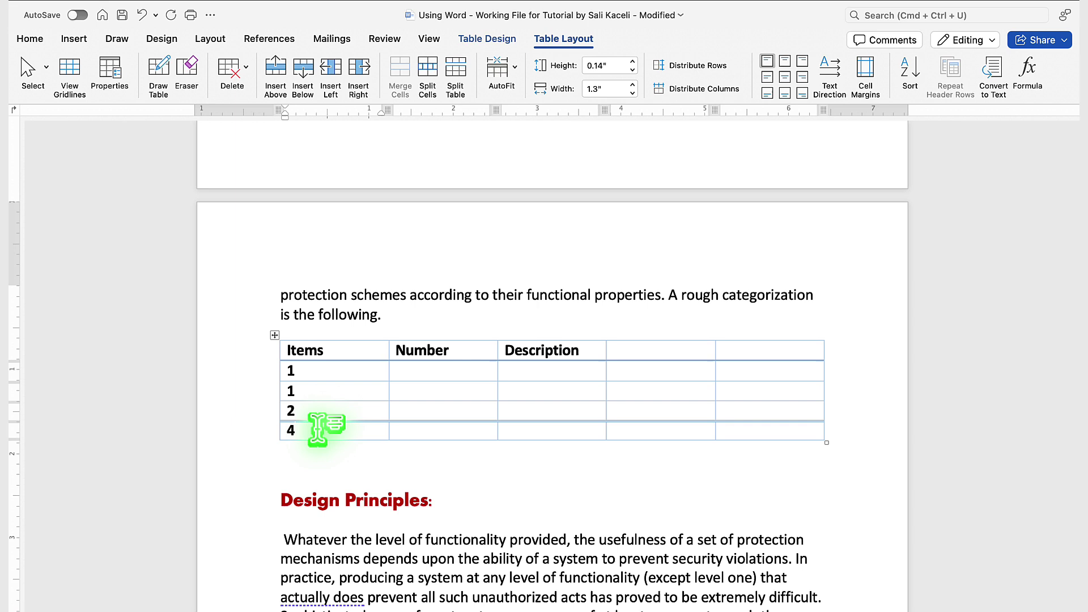
{"action": "left_click_drag", "start_coordinate": [390, 354], "coordinate": [329, 425]}
{"action": "left_click", "coordinate": [345, 429]}
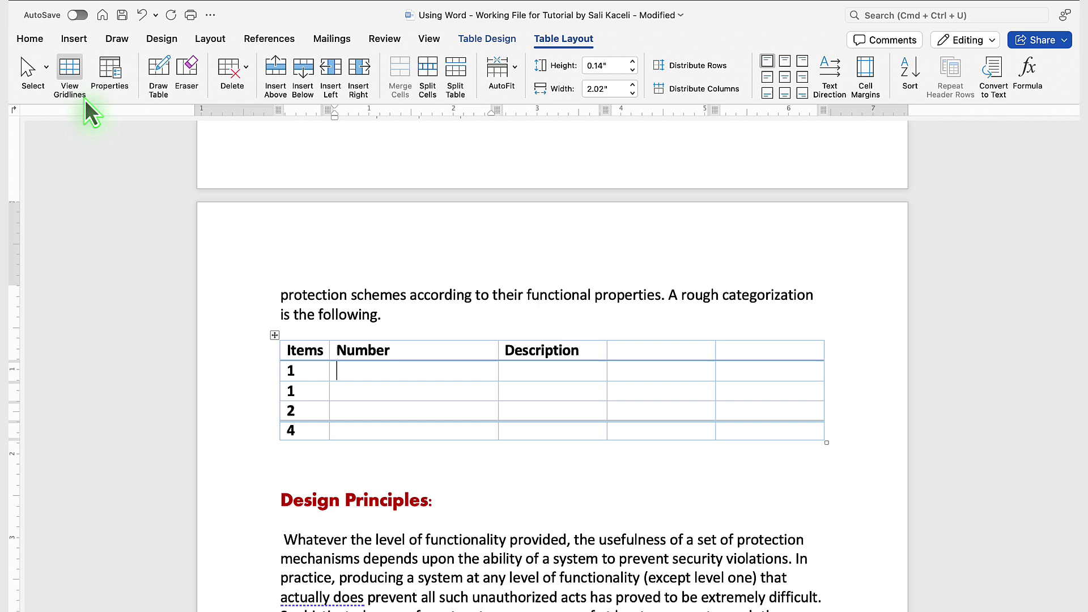
Delete the empty fifth column, leaving a four-column table.
{"action": "left_click", "coordinate": [239, 76]}
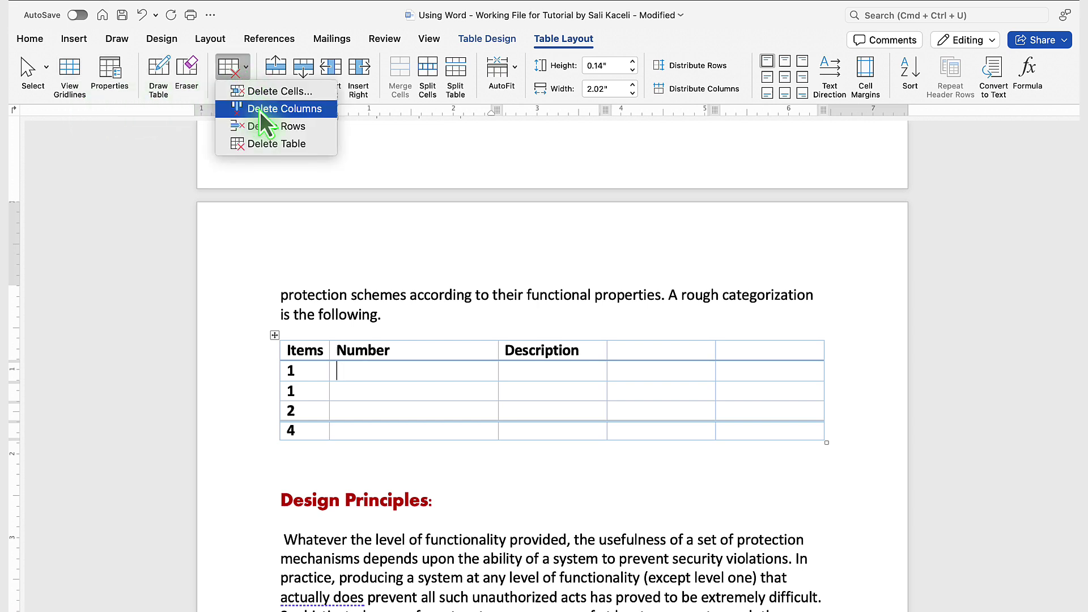
{"action": "left_click", "coordinate": [751, 347]}
{"action": "left_click", "coordinate": [752, 347]}
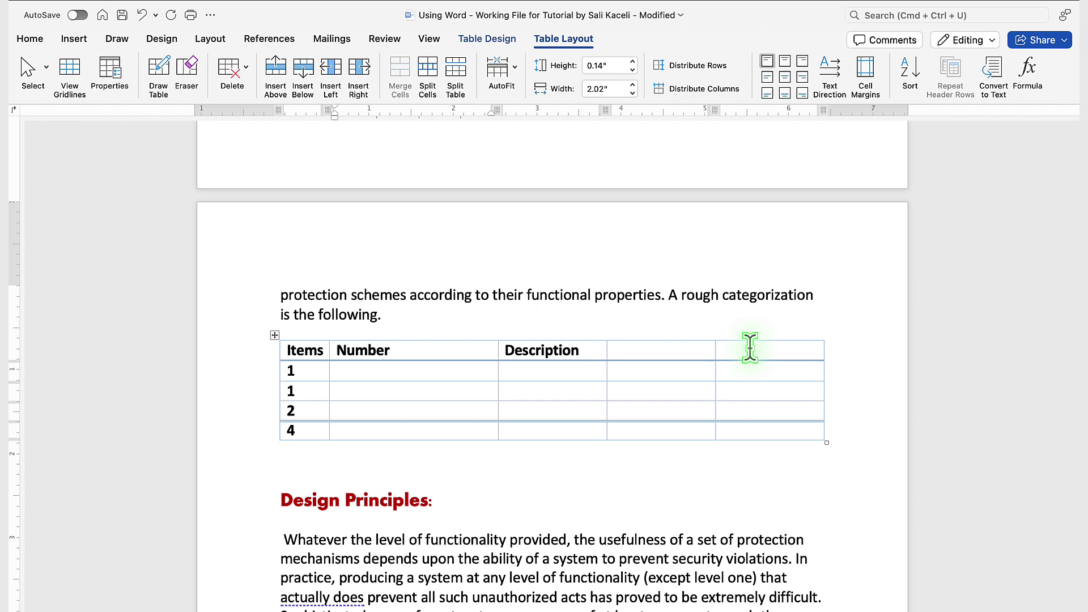
{"action": "left_click", "coordinate": [244, 73]}
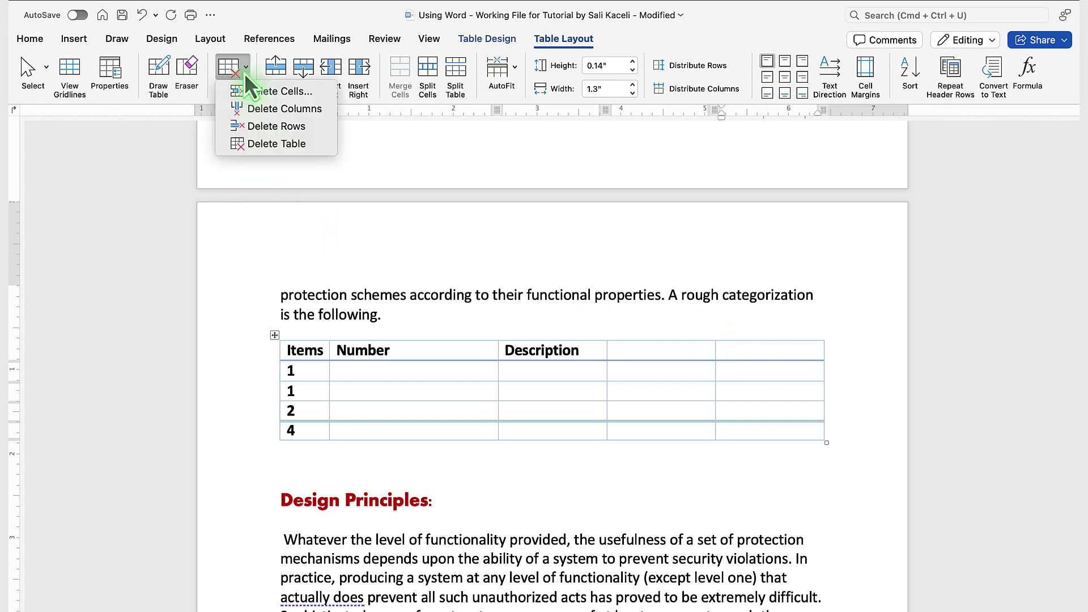
{"action": "left_click", "coordinate": [263, 109]}
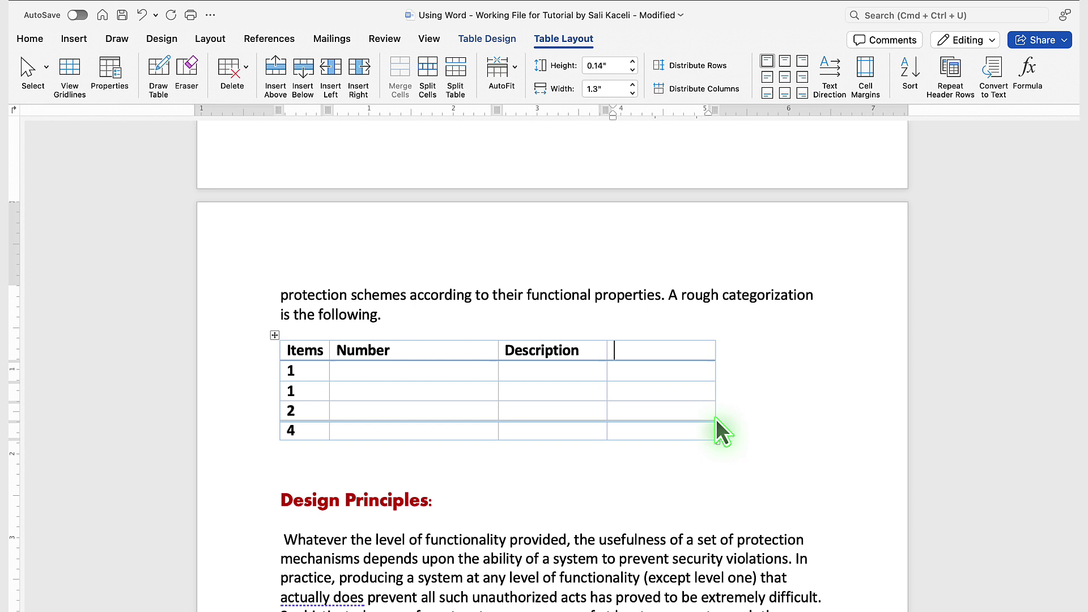
Widen the blank last column to 2.91 inches and narrow the Description column.
{"action": "left_click_drag", "start_coordinate": [711, 413], "coordinate": [849, 411]}
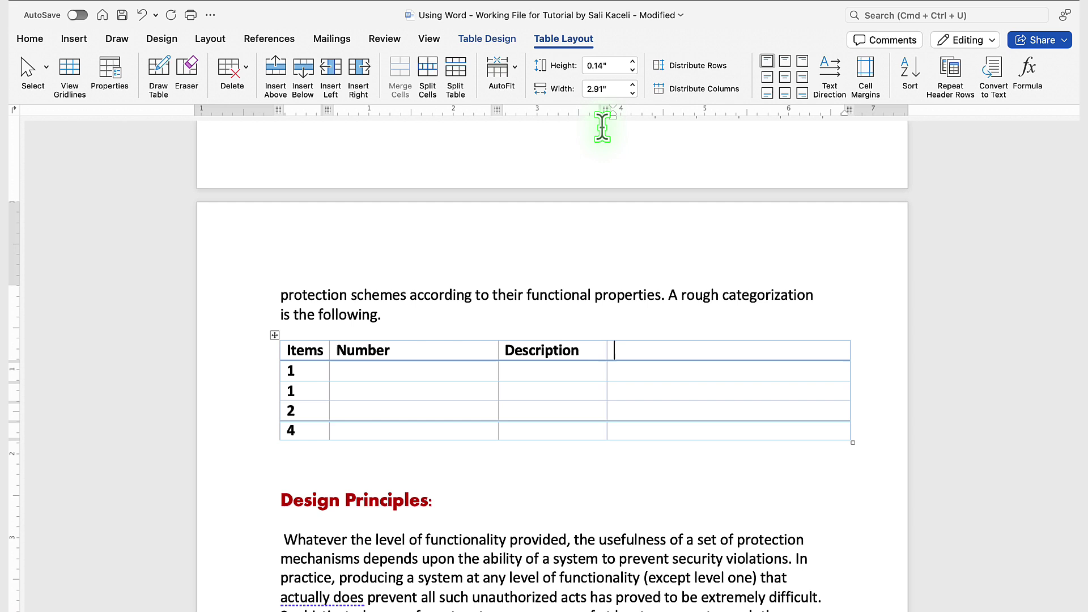
{"action": "mouse_move", "coordinate": [604, 111]}
{"action": "left_mouse_down"}
{"action": "mouse_move", "coordinate": [623, 114]}
{"action": "mouse_move", "coordinate": [589, 115]}
{"action": "left_mouse_up"}
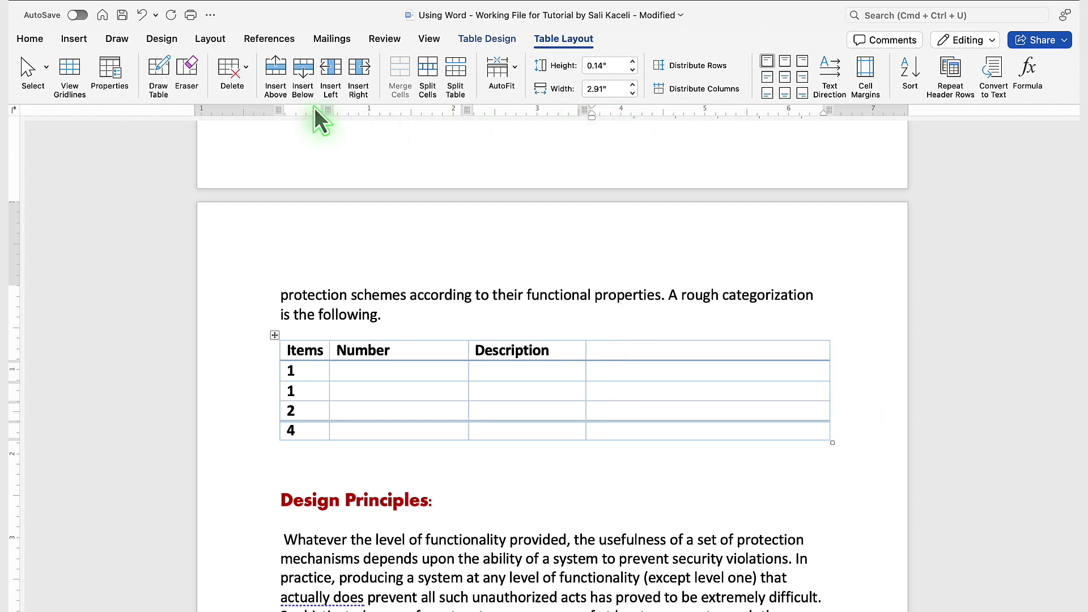
Insert a blank row below the row labelled 2, above the total row.
{"action": "left_click", "coordinate": [335, 413]}
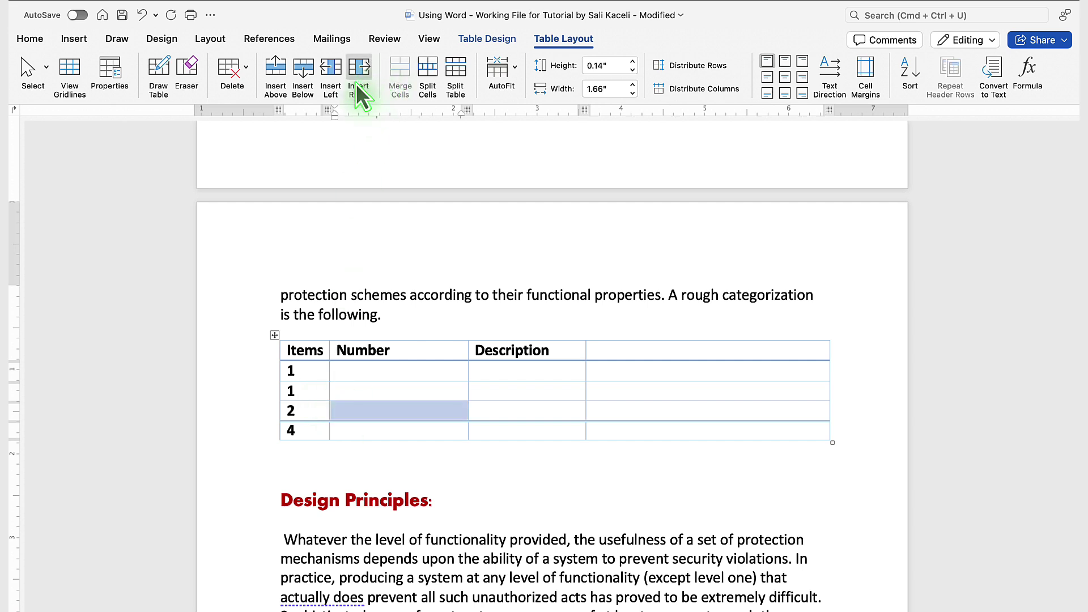
{"action": "left_click", "coordinate": [302, 76]}
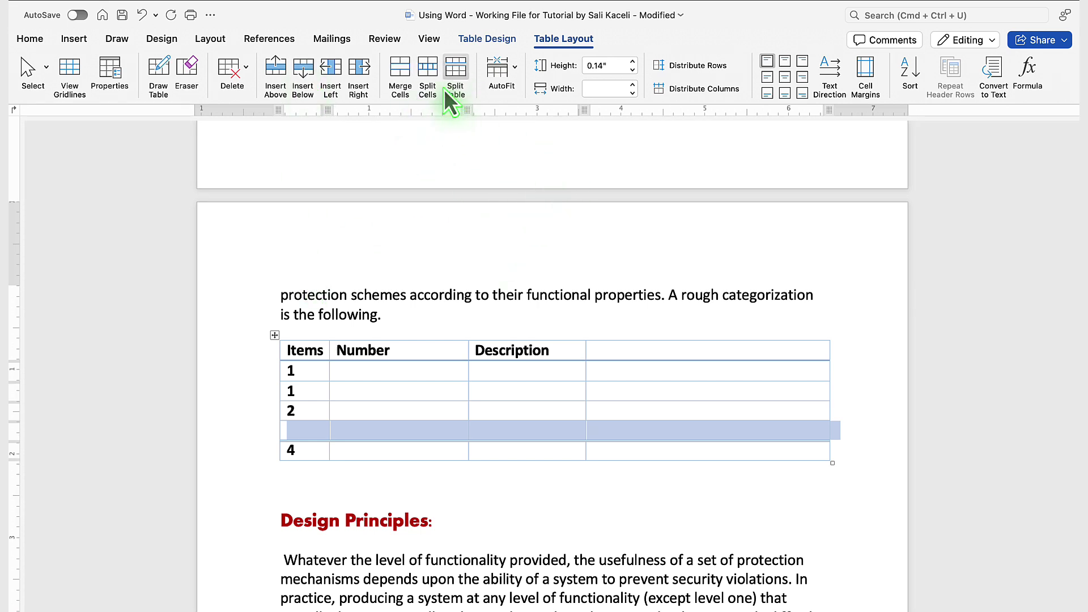
{"action": "left_click", "coordinate": [515, 72]}
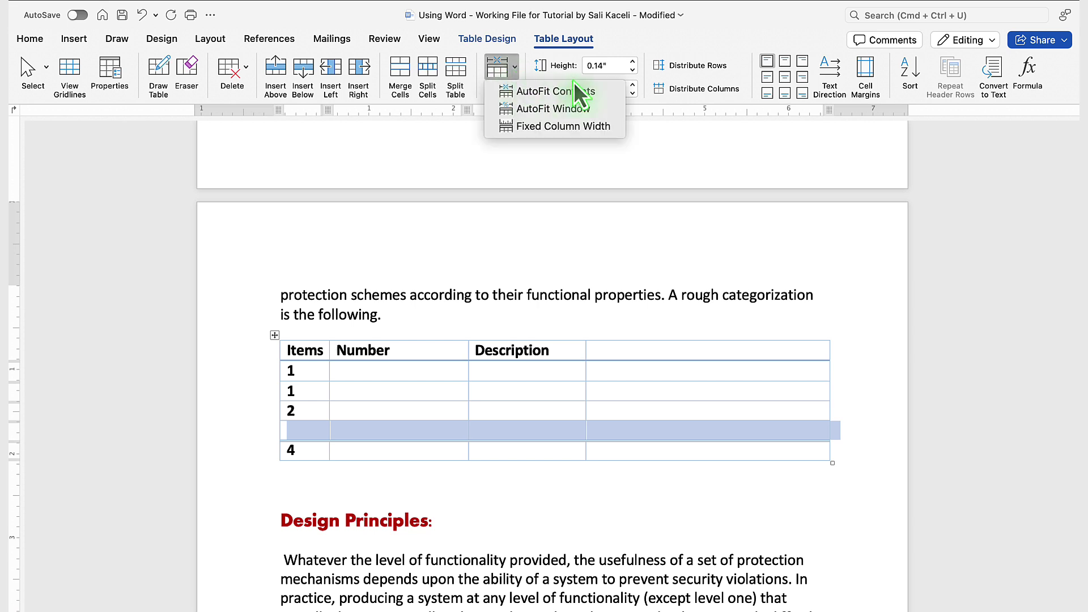
{"action": "left_click", "coordinate": [560, 109]}
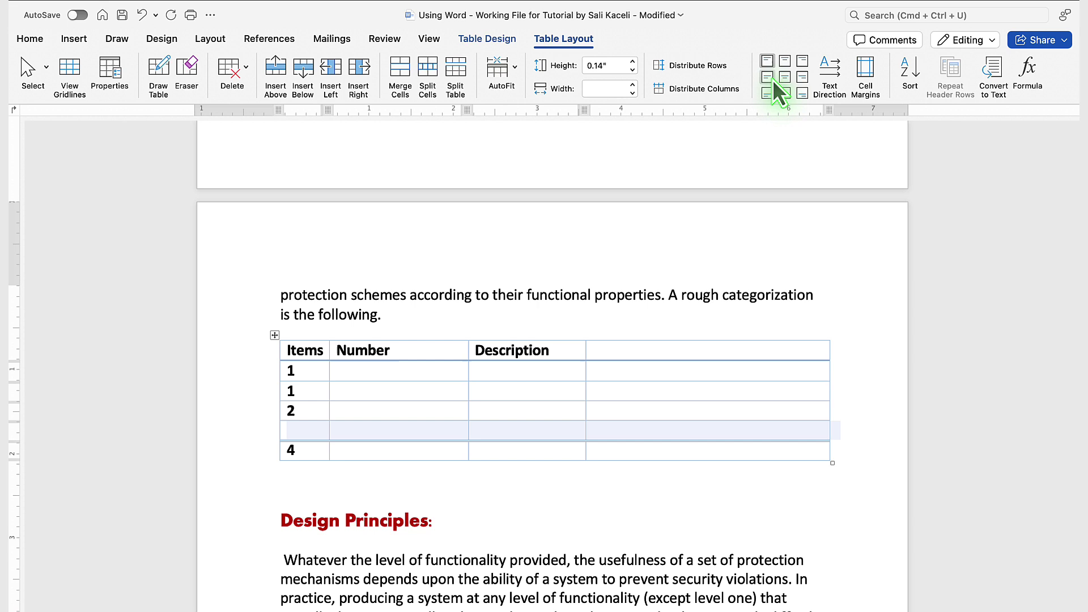
Put 'This is my text' in row 1's Number cell, heighten the row, and align it center-left.
{"action": "left_click", "coordinate": [444, 369]}
{"action": "type", "text": "This is my text"}
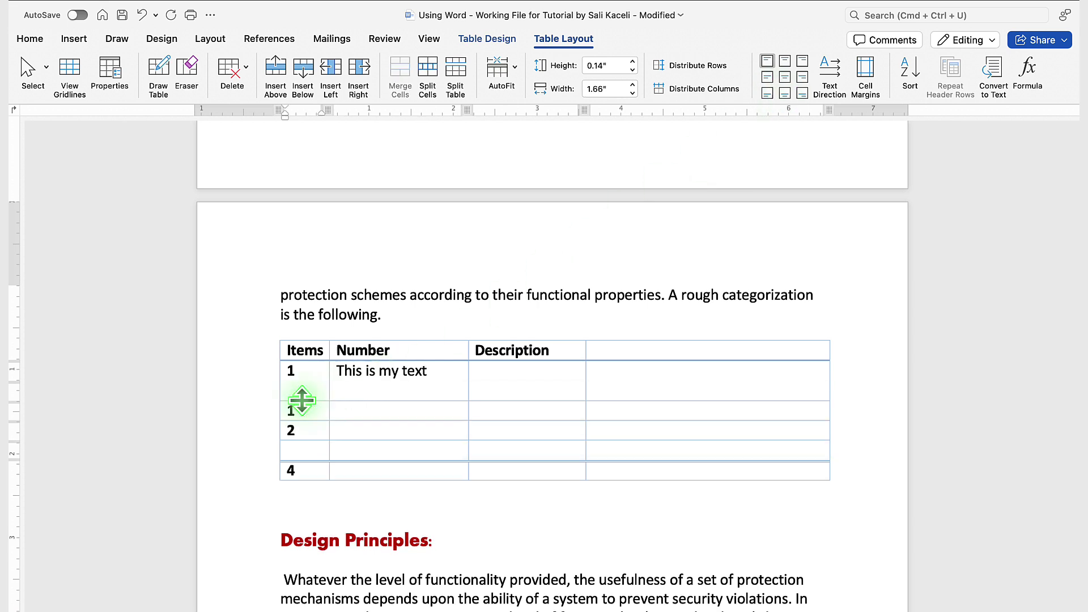
{"action": "left_click", "coordinate": [338, 388]}
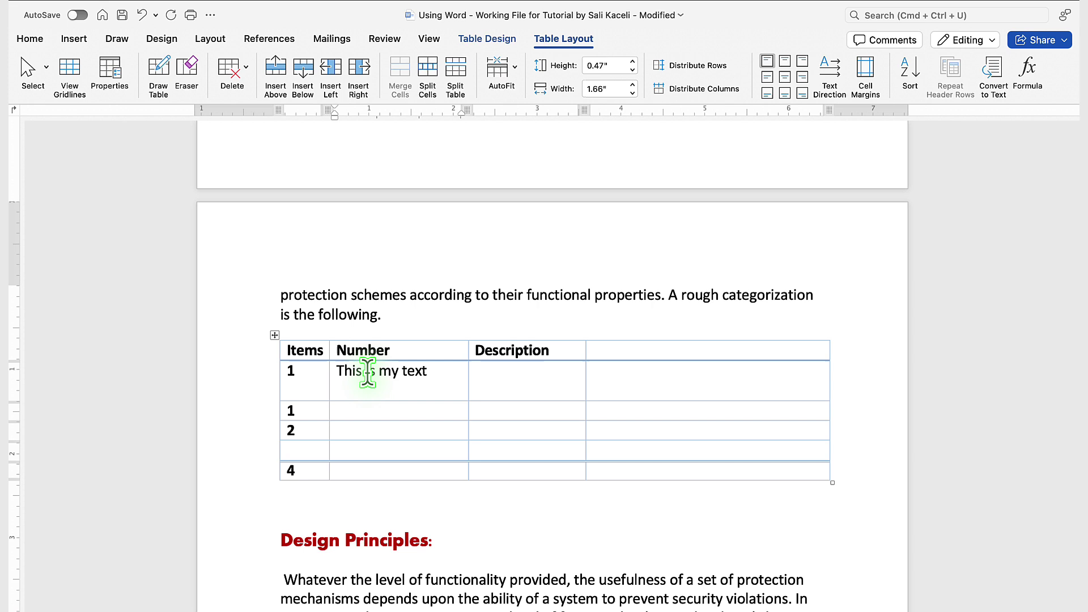
{"action": "left_click", "coordinate": [368, 388]}
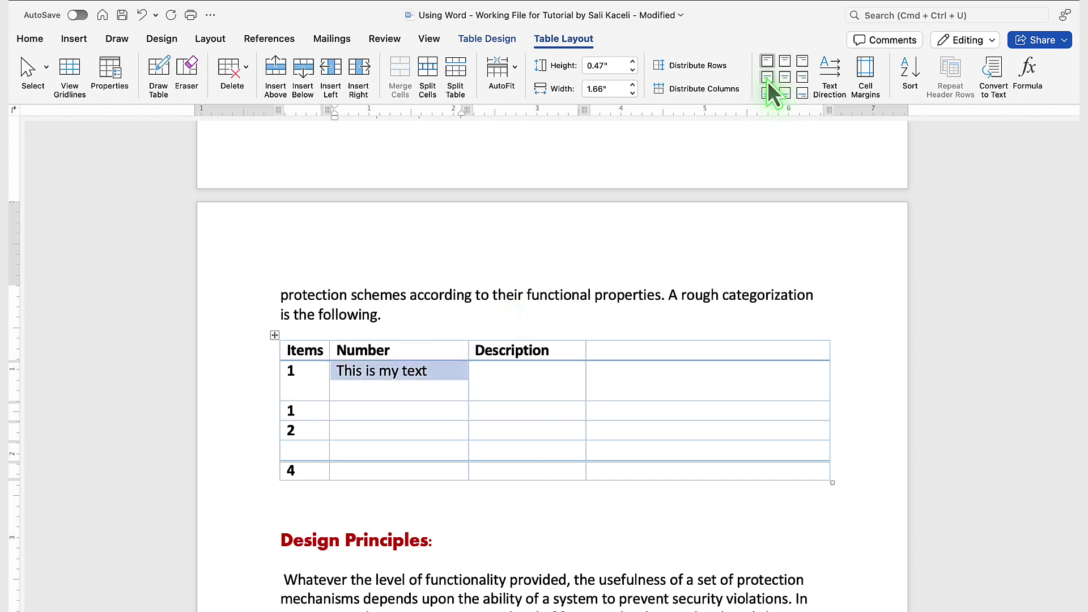
{"action": "left_click", "coordinate": [771, 93]}
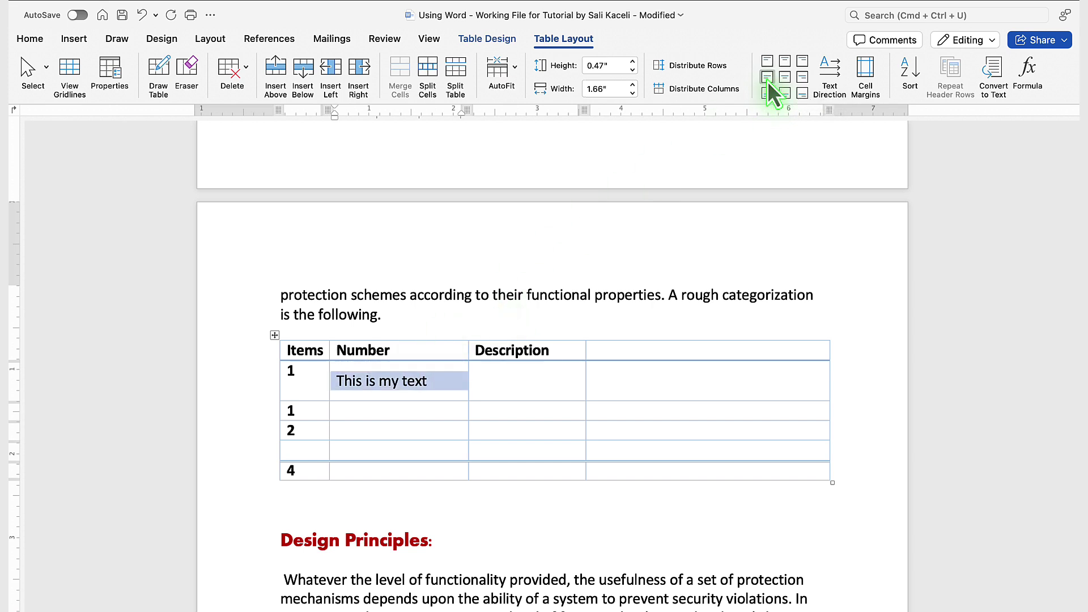
{"action": "left_click", "coordinate": [496, 389]}
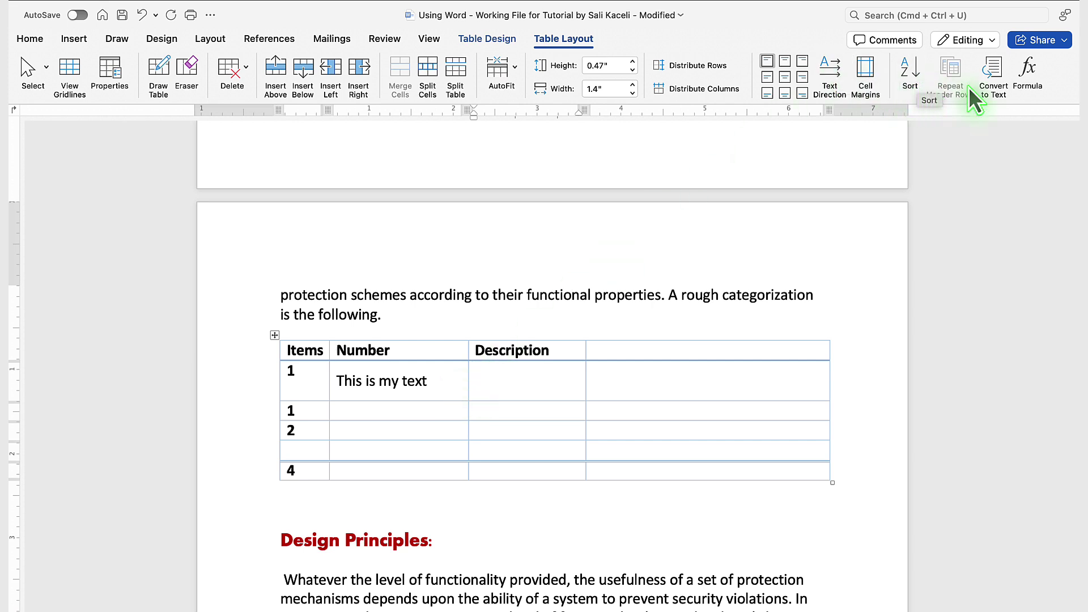
{"action": "left_click", "coordinate": [416, 424]}
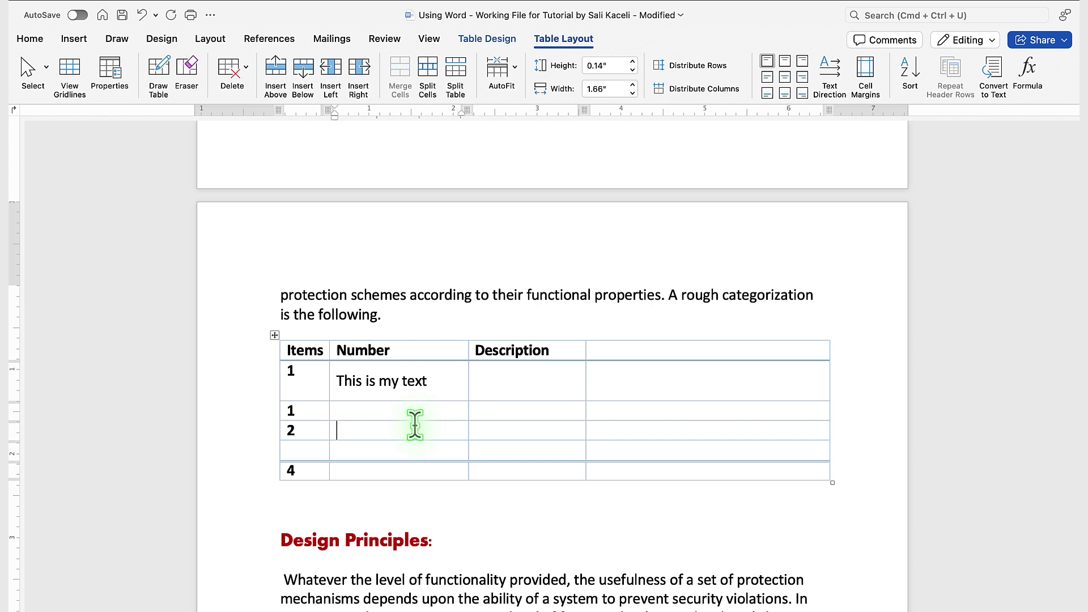